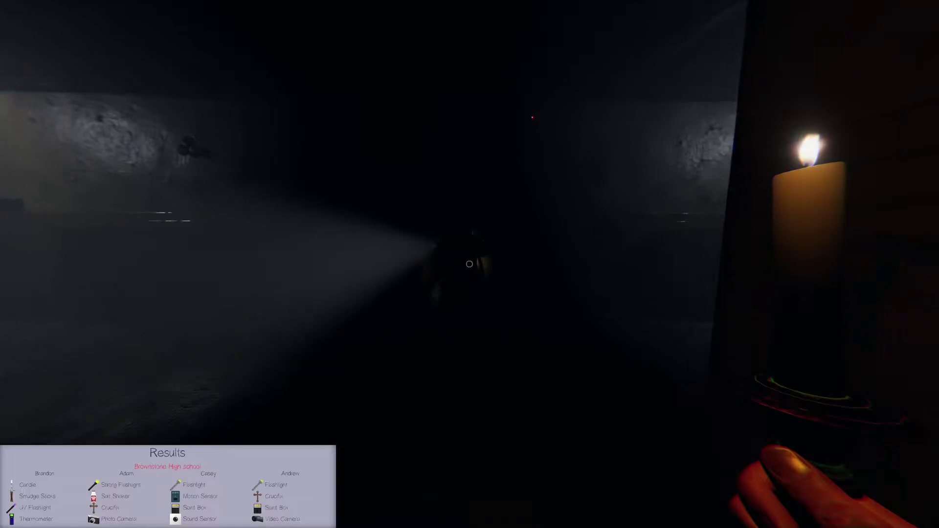
Walk the dark hallway with candle and flashlight, following teammates into the tiled room
{"action": "key", "text": "w"}
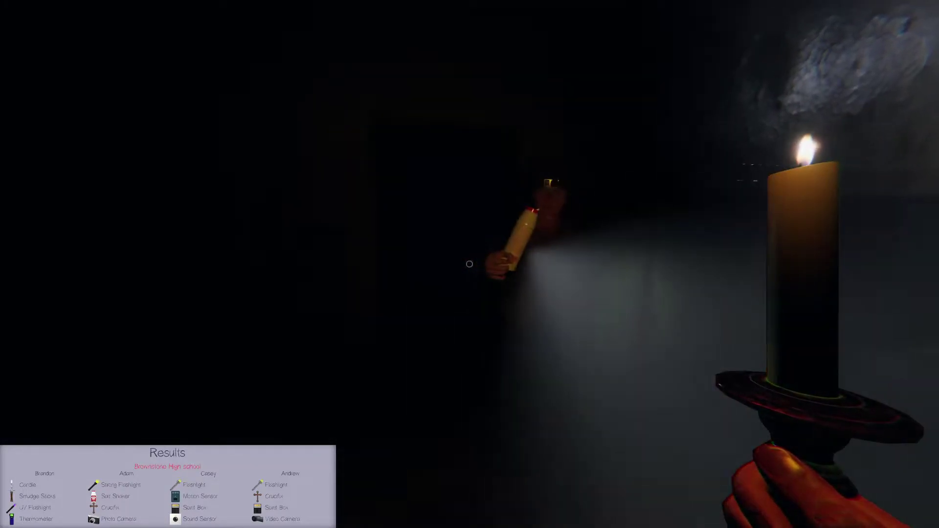
{"action": "key", "text": "w"}
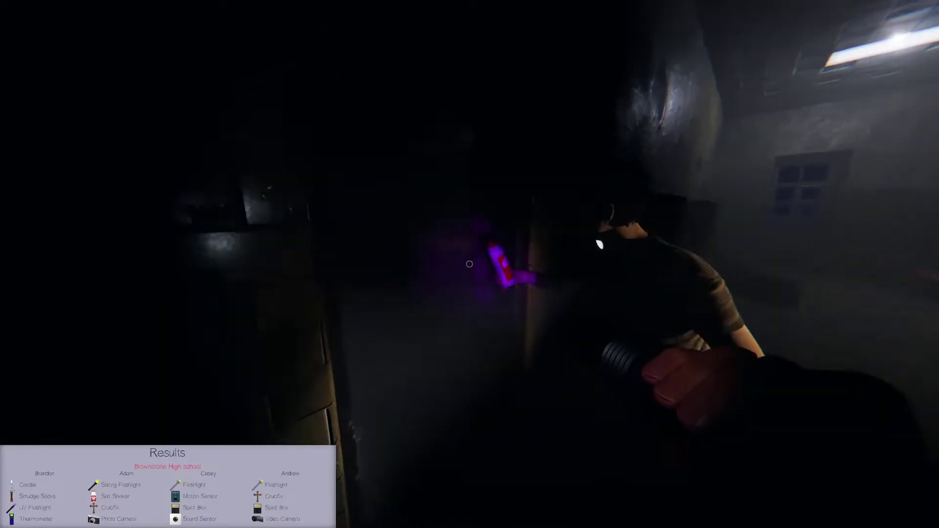
{"action": "key", "text": "w"}
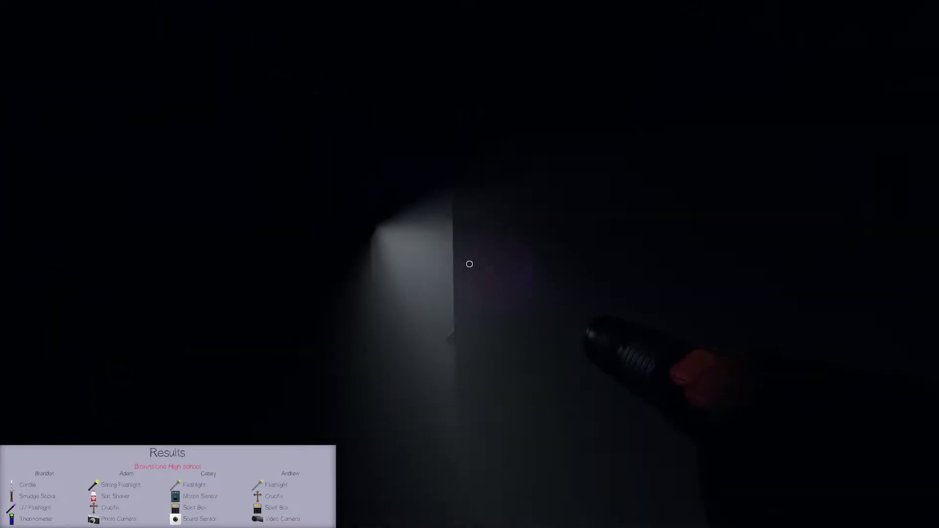
{"action": "key", "text": "w"}
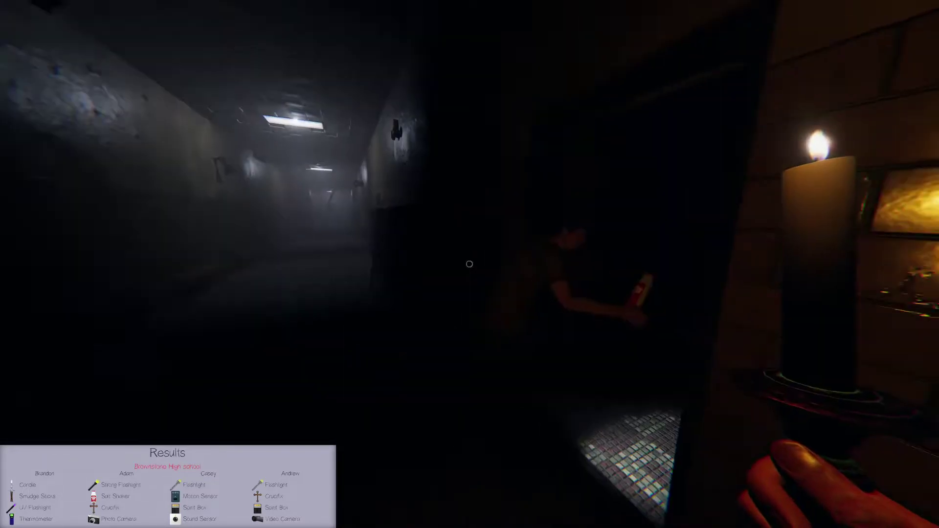
{"action": "key", "text": "w"}
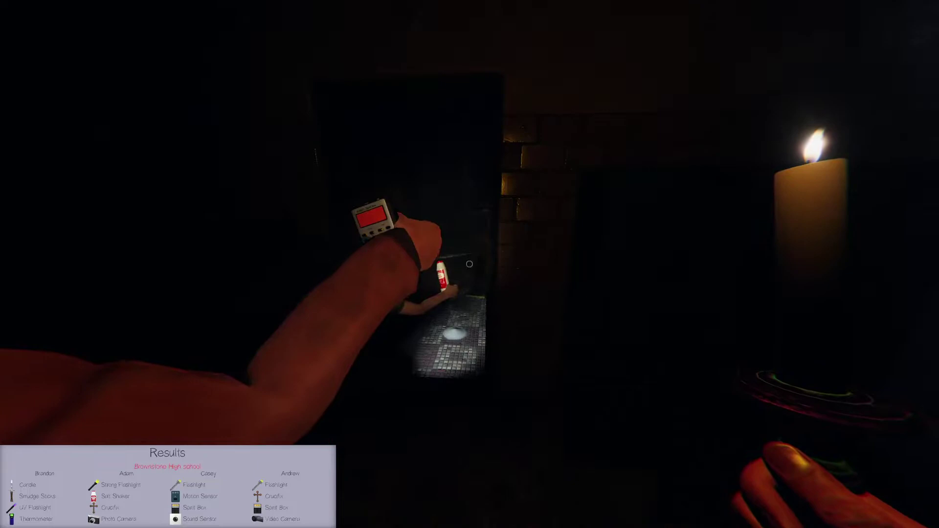
{"action": "key", "text": "w"}
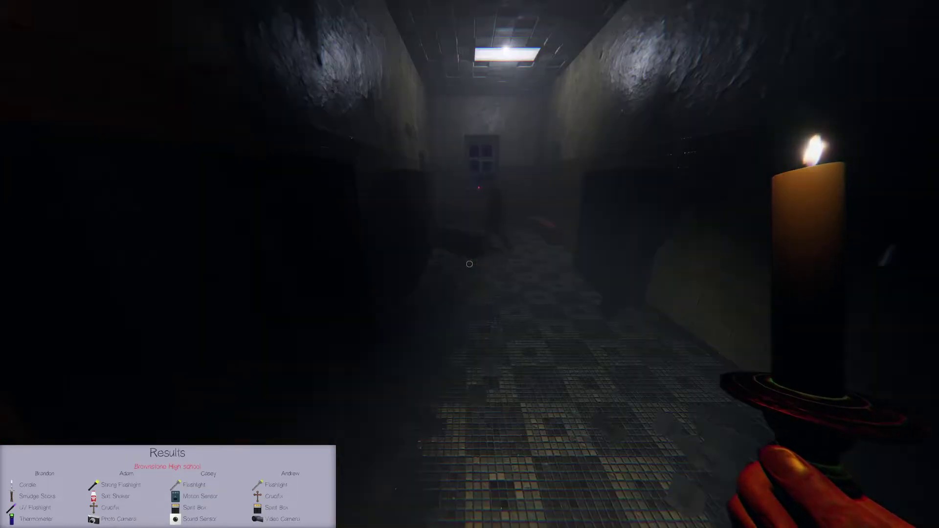
{"action": "key", "text": "w"}
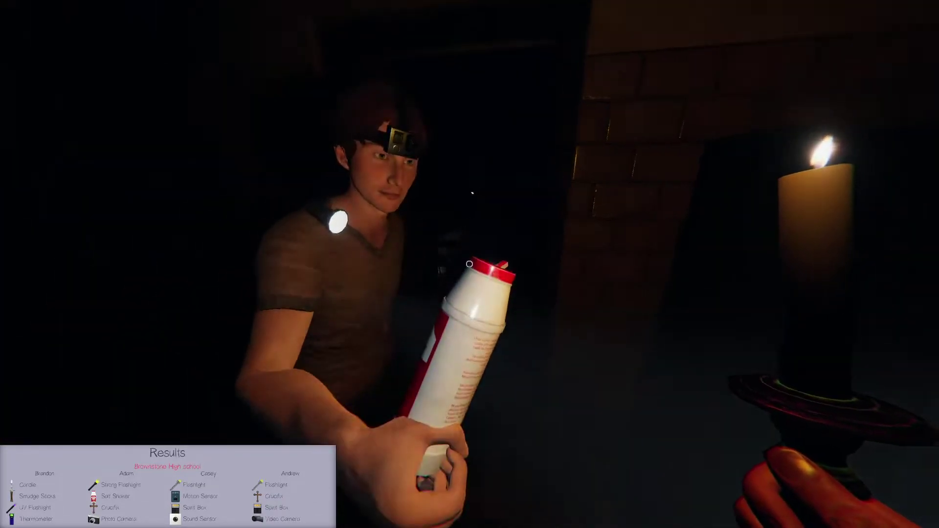
{"action": "key", "text": "2"}
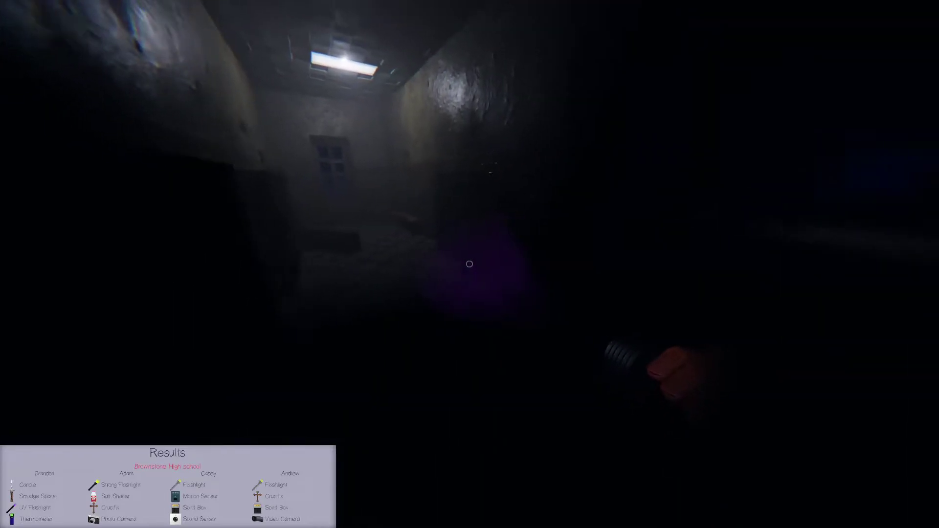
Check the journal's evidence checklist page twice without changing anything
{"action": "key", "text": "q"}
{"action": "key", "text": "j"}
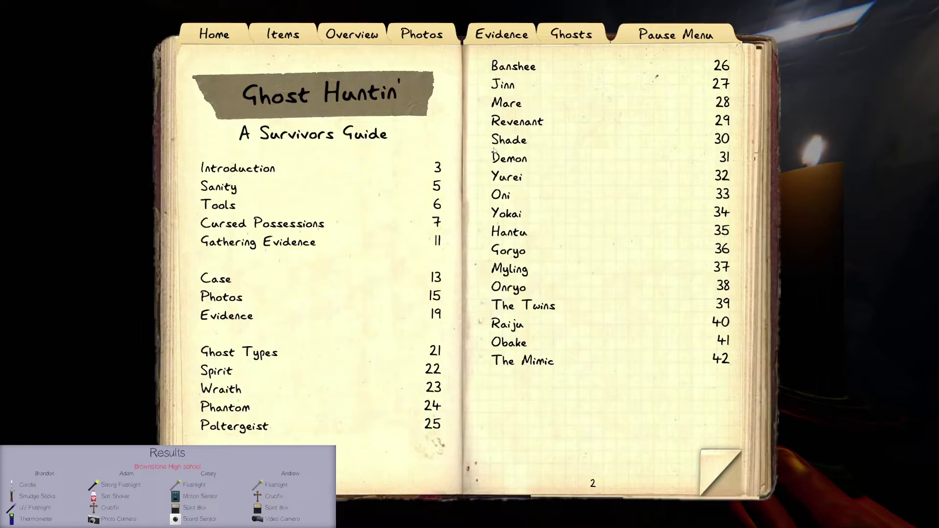
{"action": "left_click", "coordinate": [501, 34]}
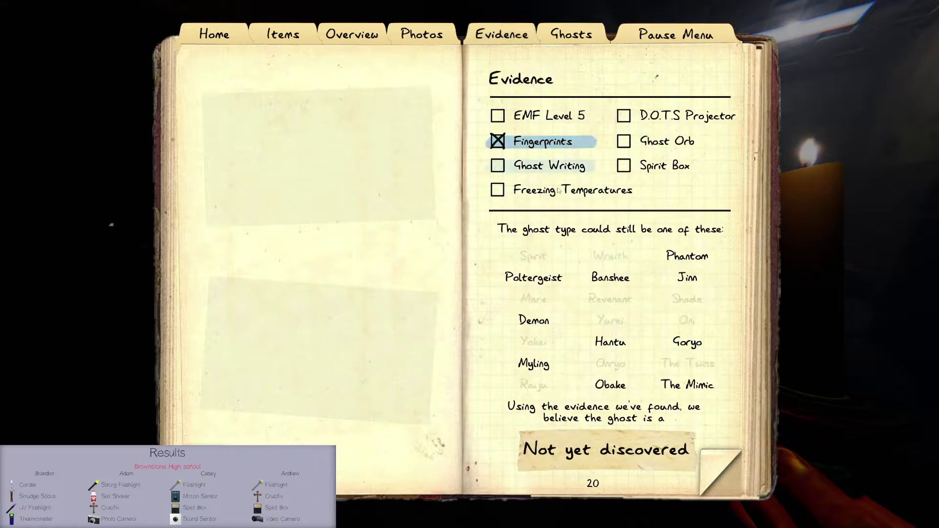
{"action": "key", "text": "j"}
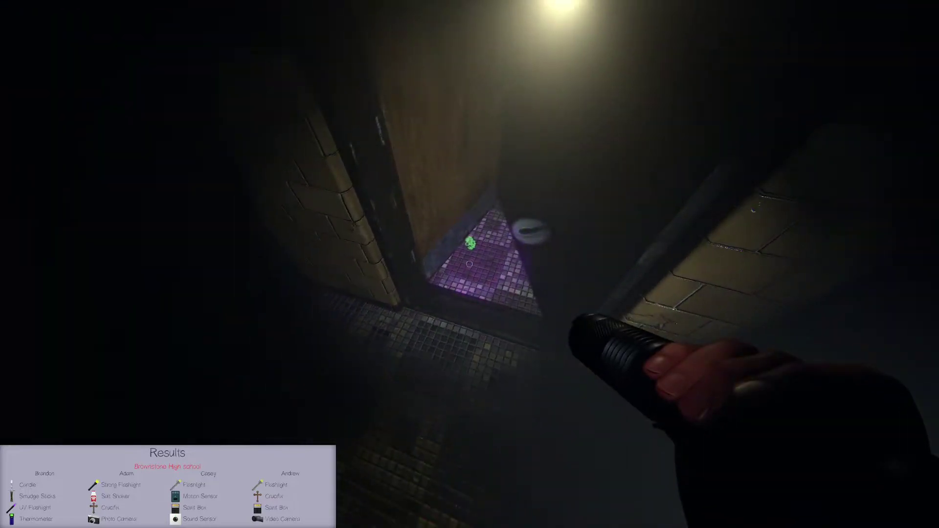
{"action": "key", "text": "j"}
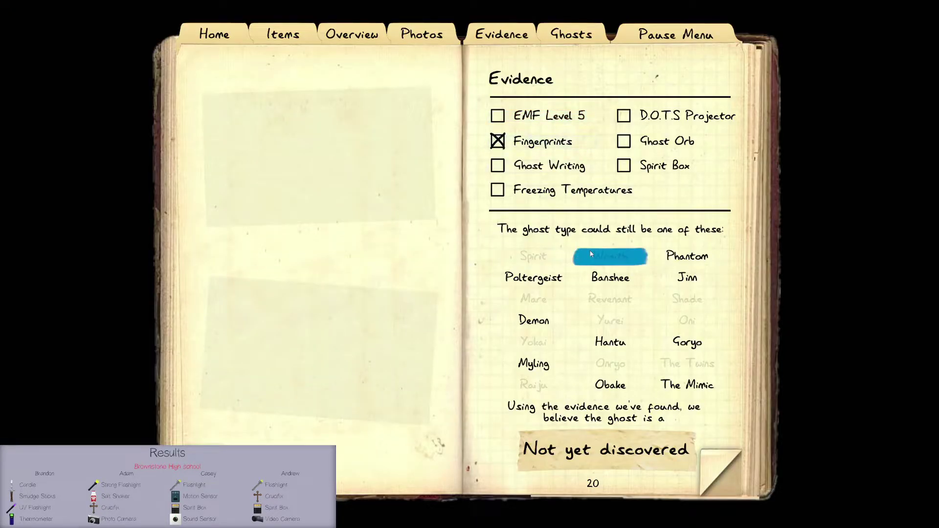
{"action": "key", "text": "j"}
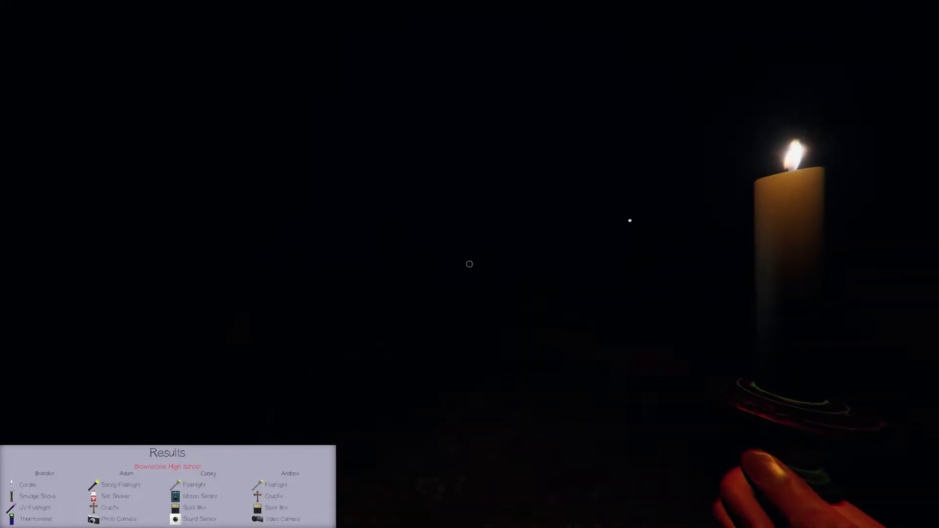
{"action": "scroll", "coordinate": [470, 265], "scroll_direction": "down", "scroll_amount": 1}
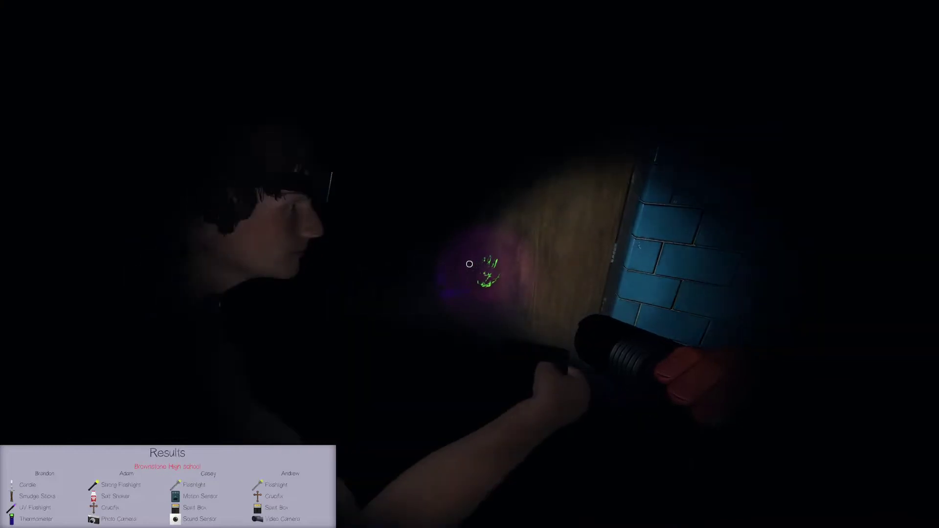
Review the journal evidence again, then swap between the UV flashlight and lit candle
{"action": "key", "text": "j"}
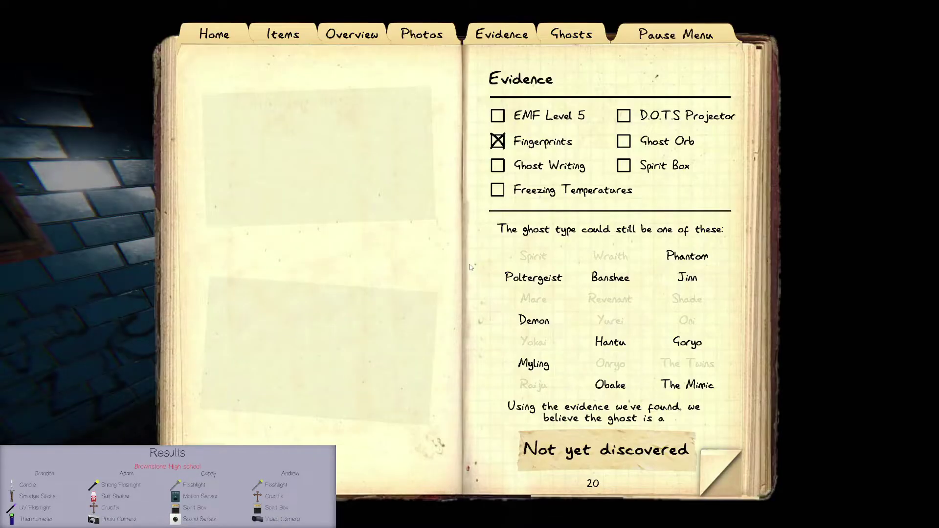
{"action": "key", "text": "j"}
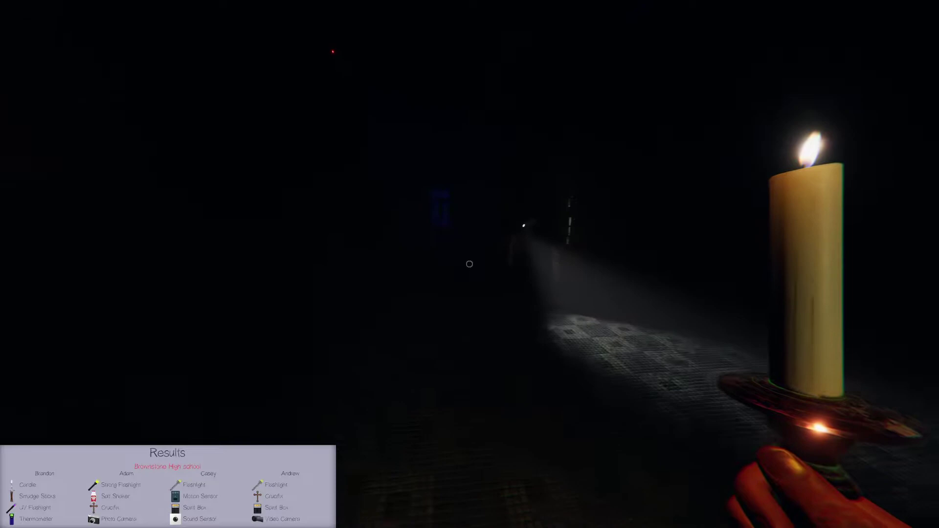
{"action": "key", "text": "j"}
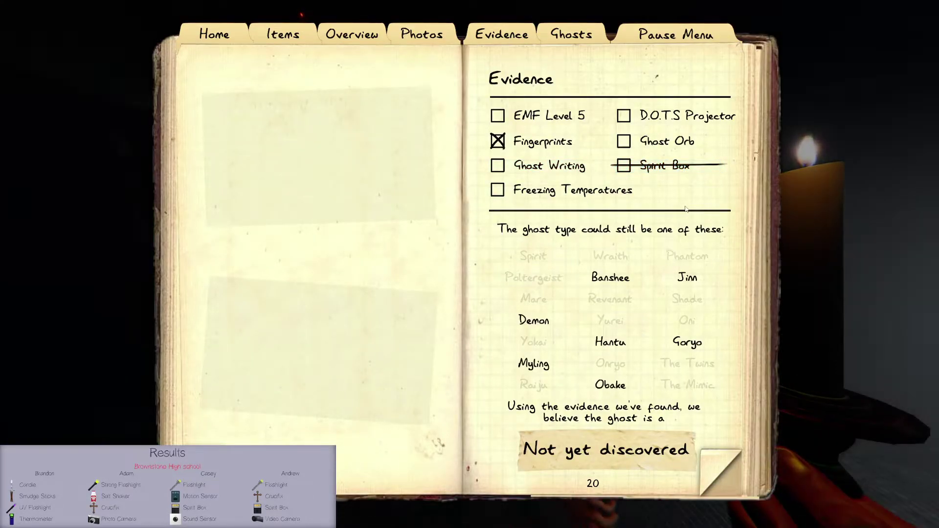
{"action": "key", "text": "j"}
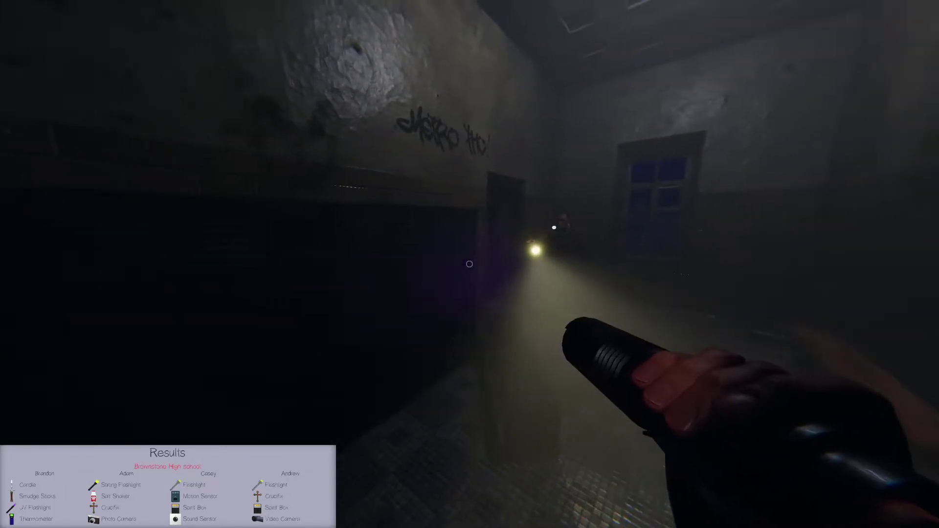
{"action": "key", "text": "q"}
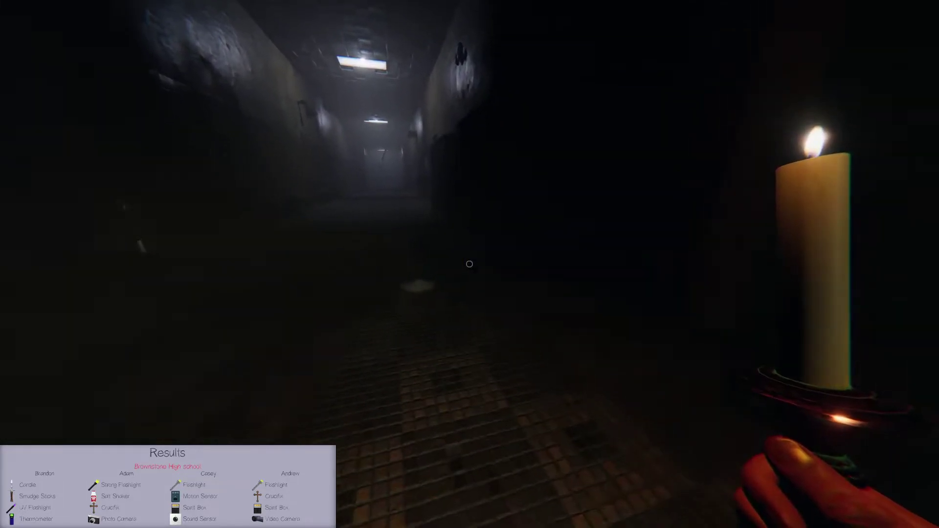
{"action": "key", "text": "q"}
{"action": "key", "text": "q"}
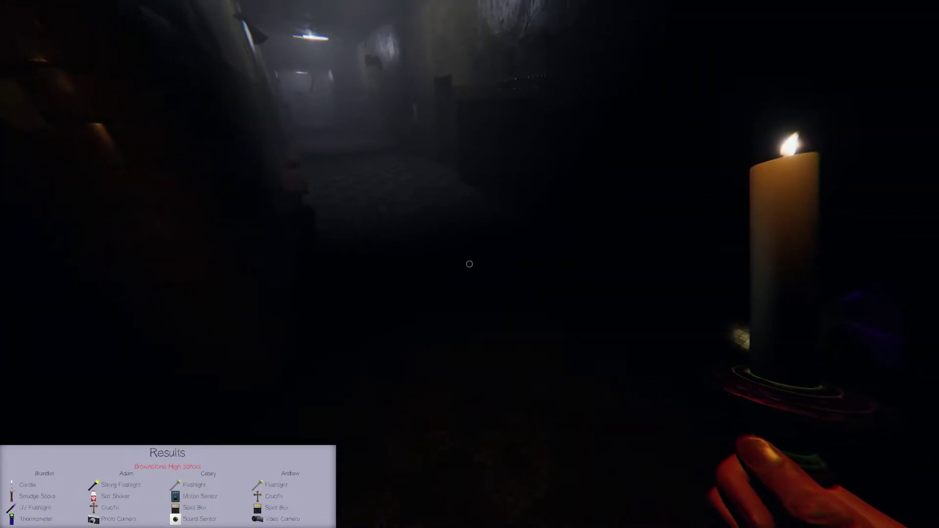
Walk down the hallway and out into the foggy grounds toward a teammate
{"action": "key", "text": "q"}
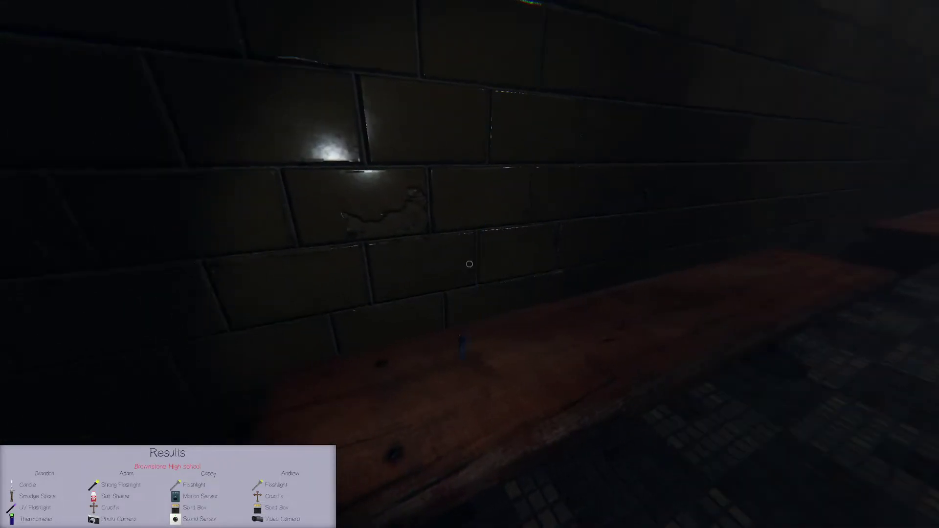
{"action": "key", "text": "q"}
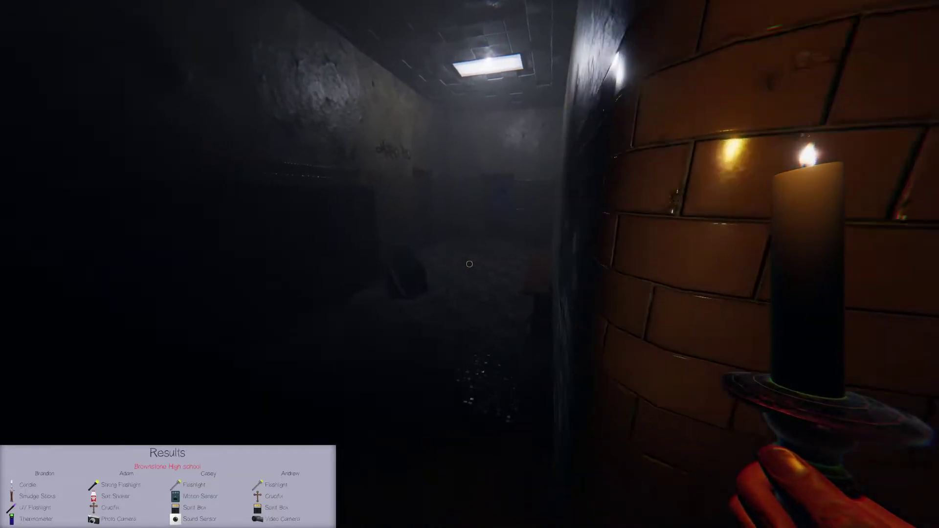
{"action": "key", "text": "w"}
{"action": "key", "text": "w"}
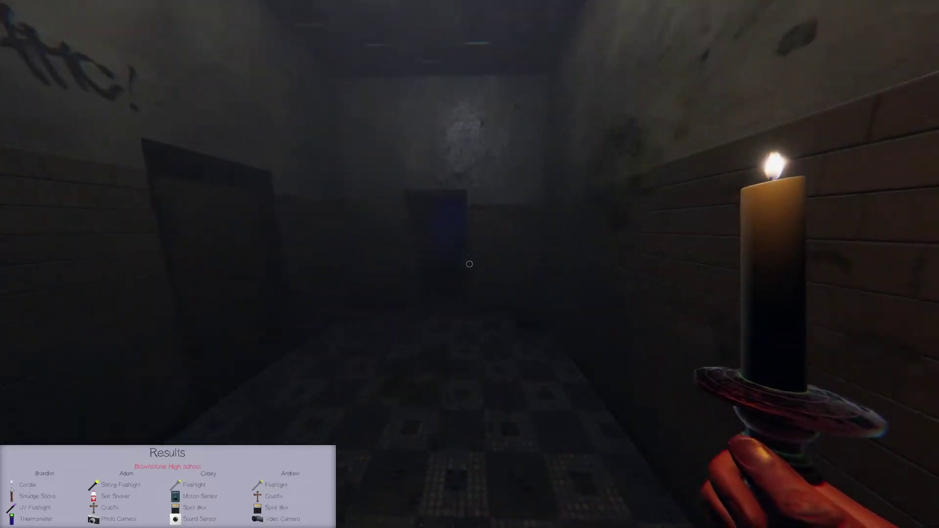
{"action": "key", "text": "w"}
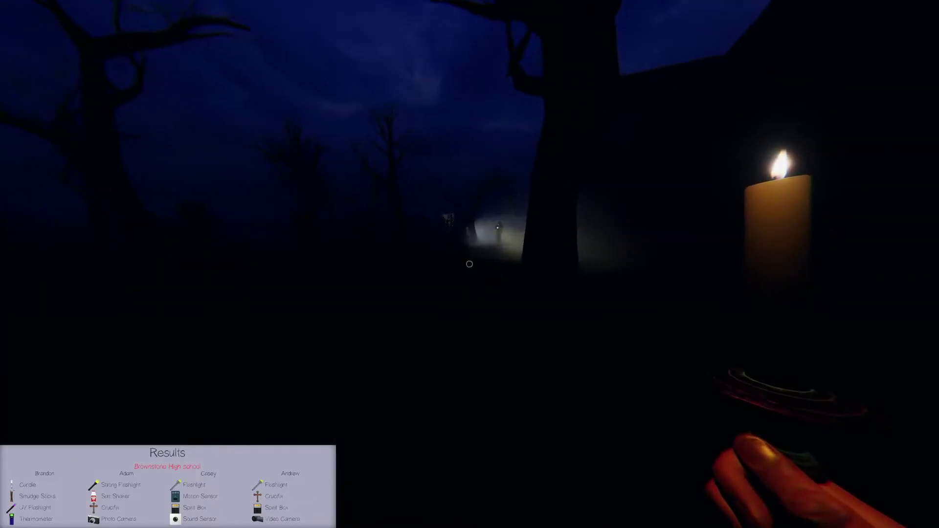
{"action": "key", "text": "w"}
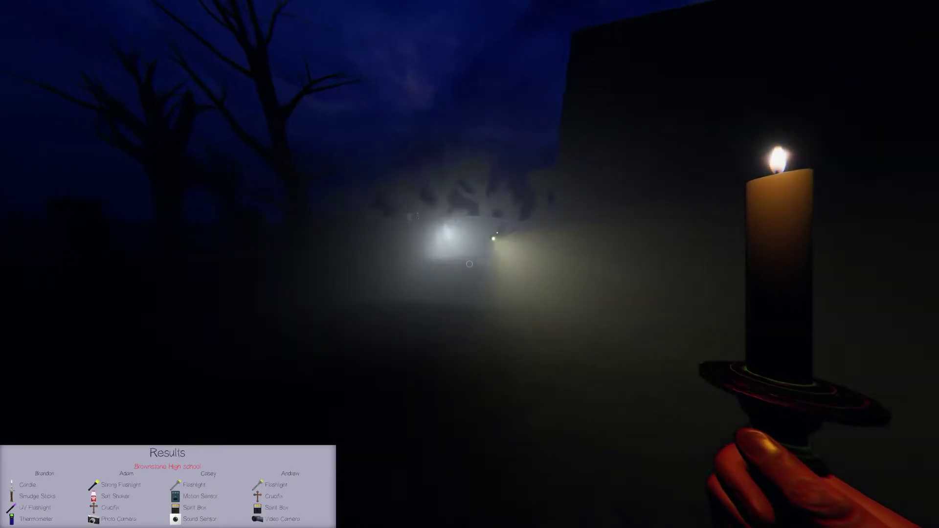
{"action": "key", "text": "w"}
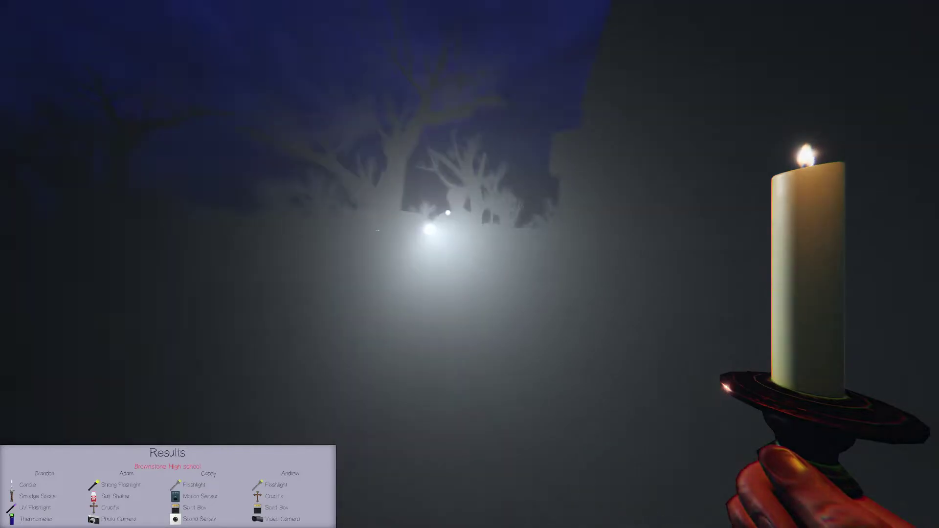
{"action": "key", "text": "w"}
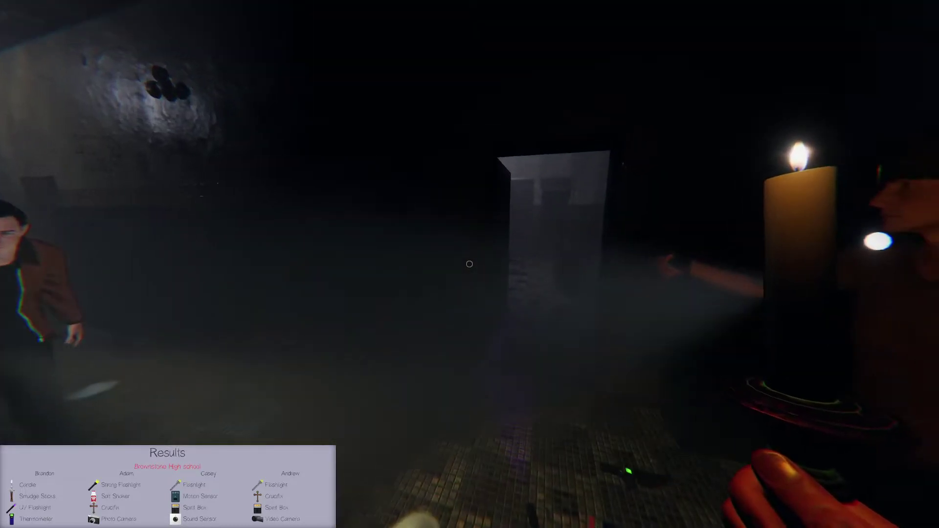
Recheck the journal's new three-star Interaction photo, then look around the stairs and hallway
{"action": "key", "text": "j"}
{"action": "key", "text": "j"}
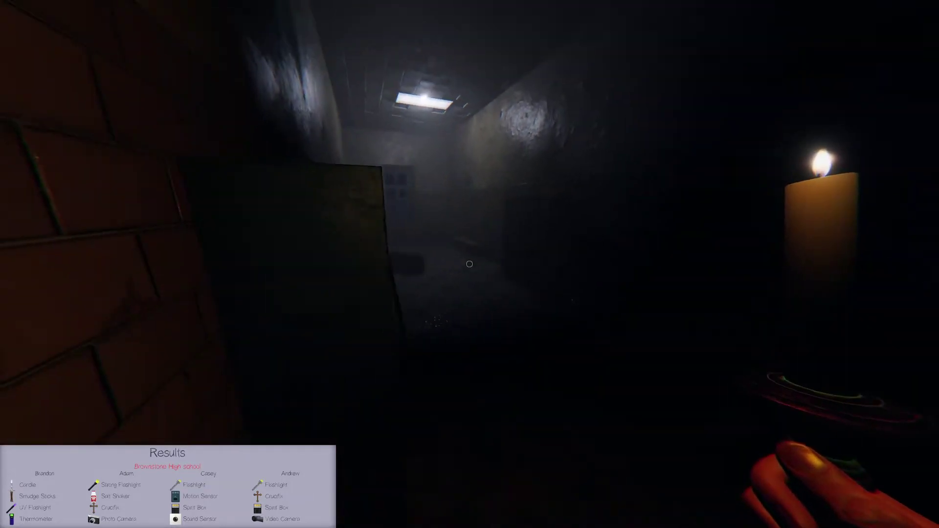
{"action": "key", "text": "j"}
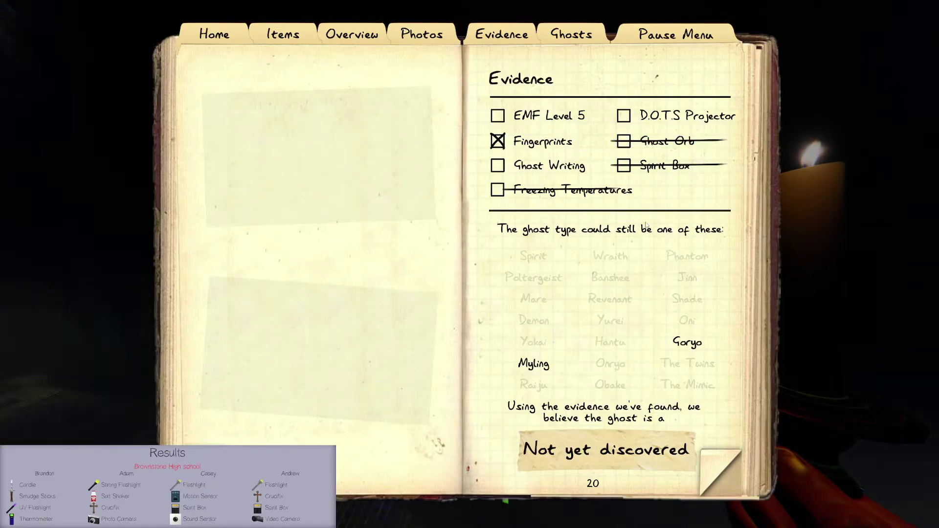
{"action": "key", "text": "j"}
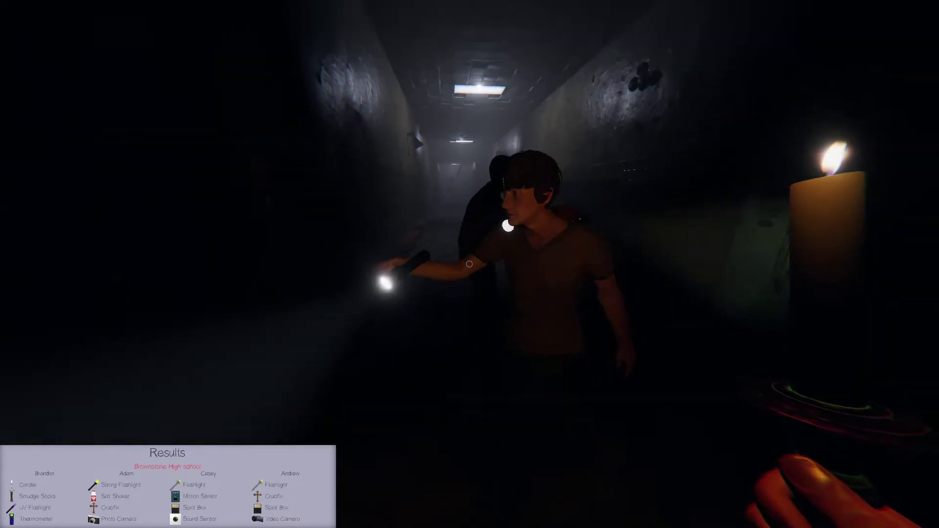
{"action": "key", "text": "j"}
{"action": "key", "text": "j"}
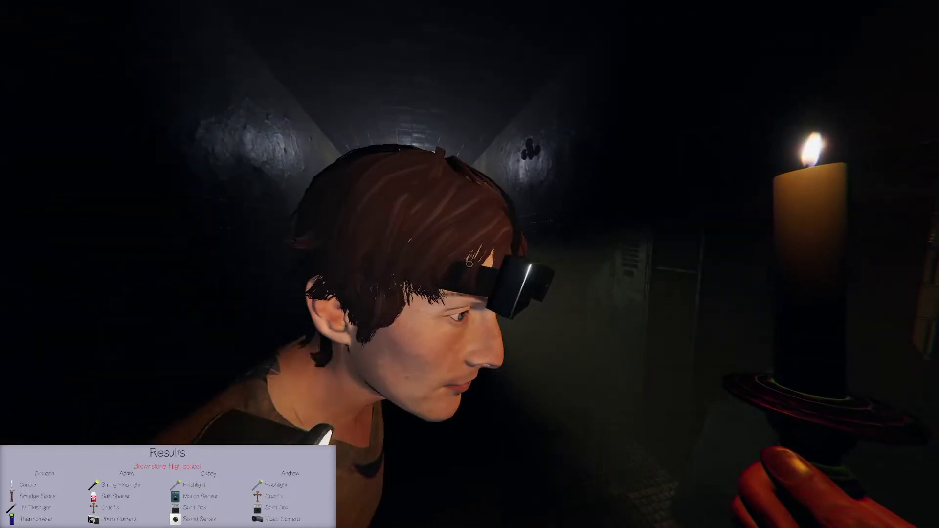
{"action": "key", "text": "j"}
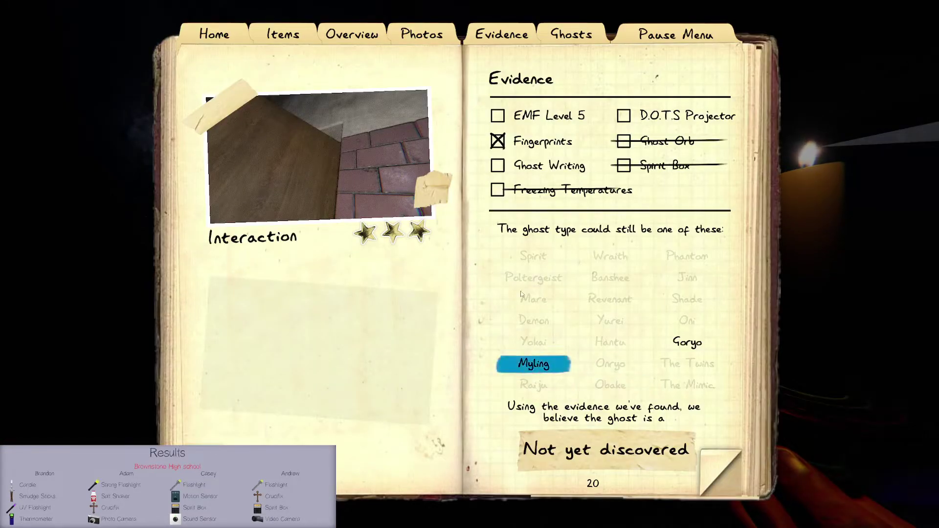
{"action": "key", "text": "j"}
{"action": "left_click_drag", "start_coordinate": [470, 265], "coordinate": [470, 265]}
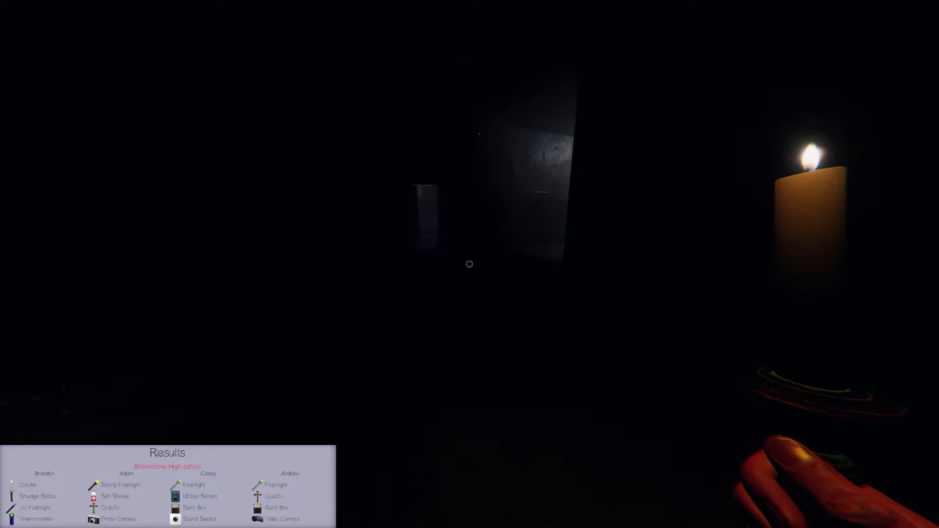
Walk to the lit doorway, place the candle on the floor, and look up toward a pillar
{"action": "key", "text": "w"}
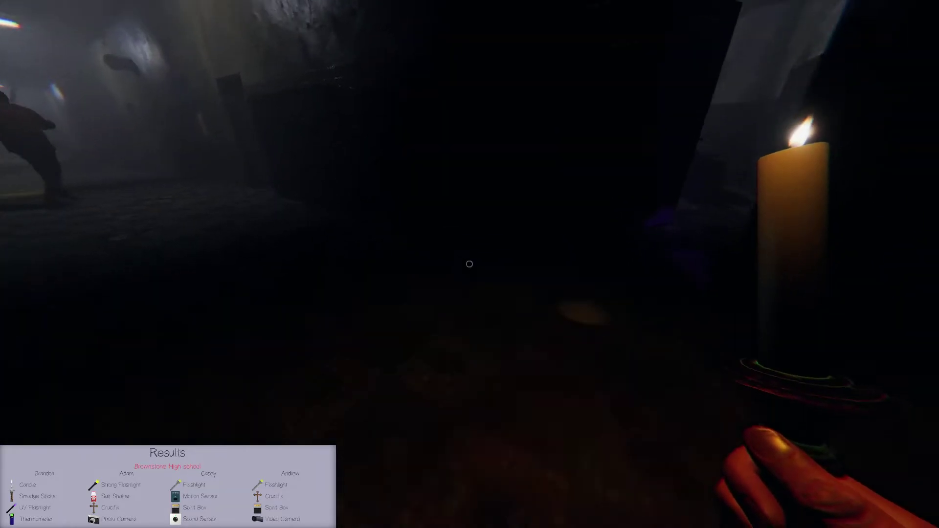
{"action": "key", "text": "f"}
{"action": "left_click_drag", "start_coordinate": [470, 264], "coordinate": [470, 264]}
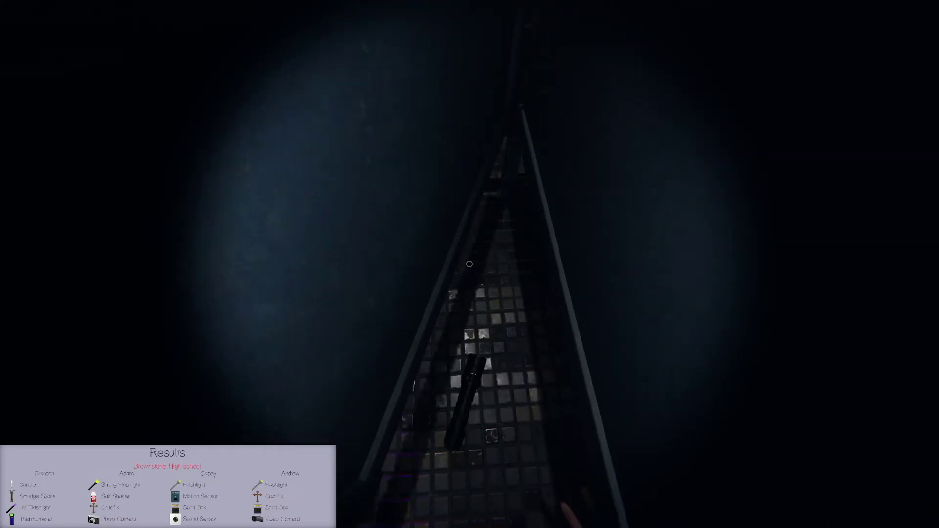
Review the photos on the journal's Evidence page, then close the journal
{"action": "key", "text": "j"}
{"action": "left_click", "coordinate": [501, 34]}
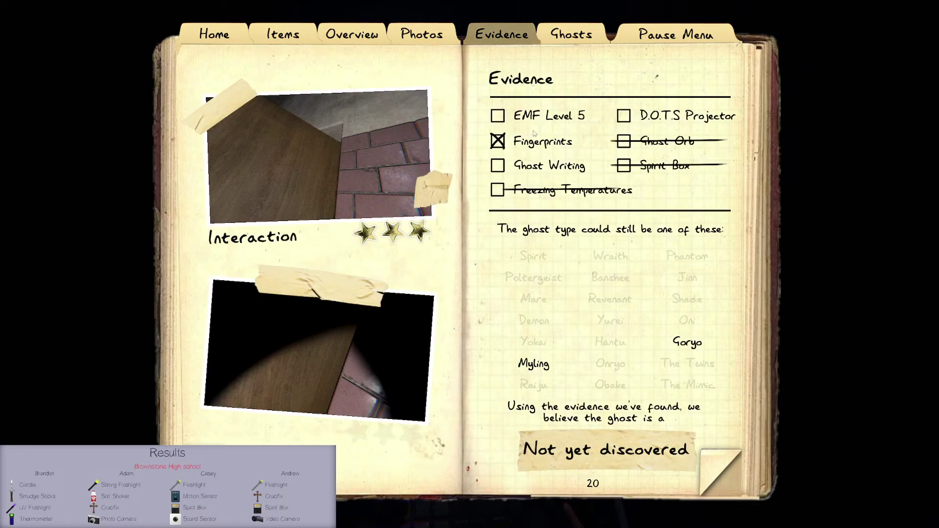
{"action": "key", "text": "j"}
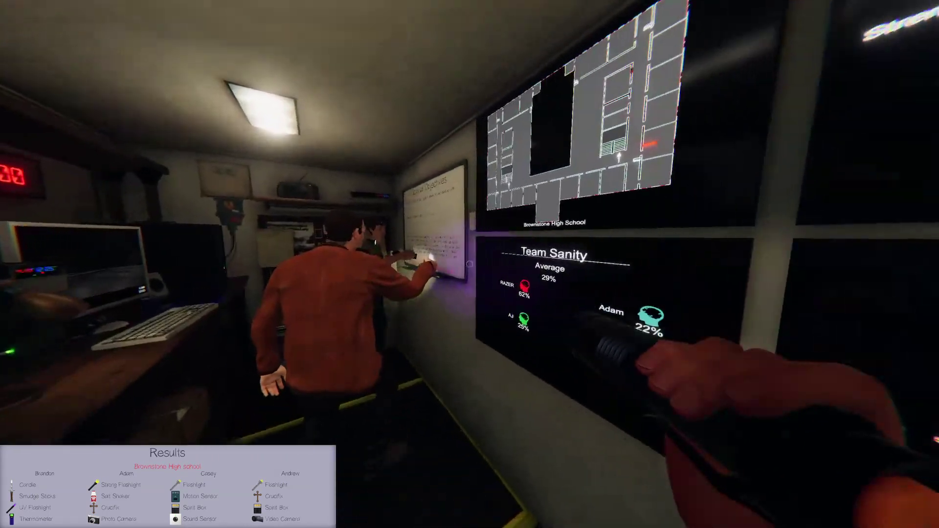
Confirm Goryo in the journal, then advance past Contract Payment and Contract Experience to Statistics
{"action": "key", "text": "j"}
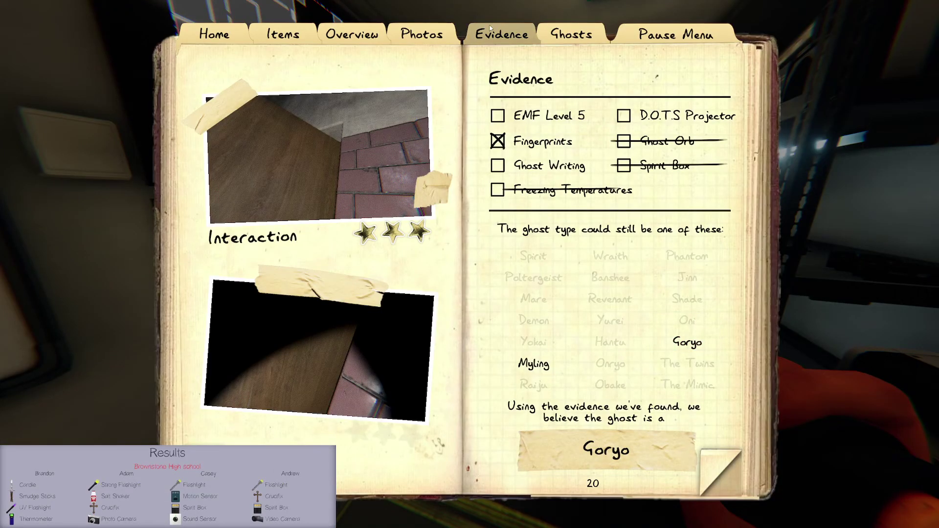
{"action": "key", "text": "j"}
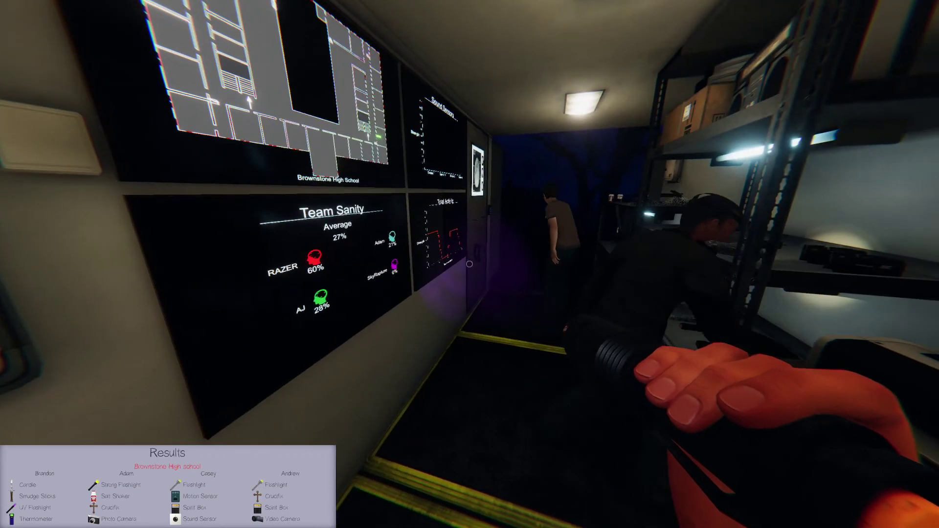
{"action": "key", "text": "j"}
{"action": "key", "text": "j"}
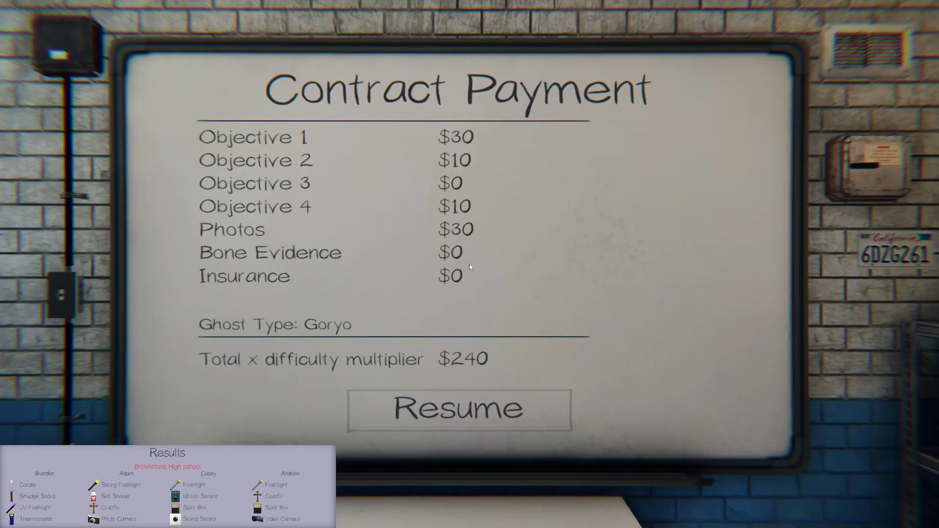
{"action": "left_click", "coordinate": [458, 407]}
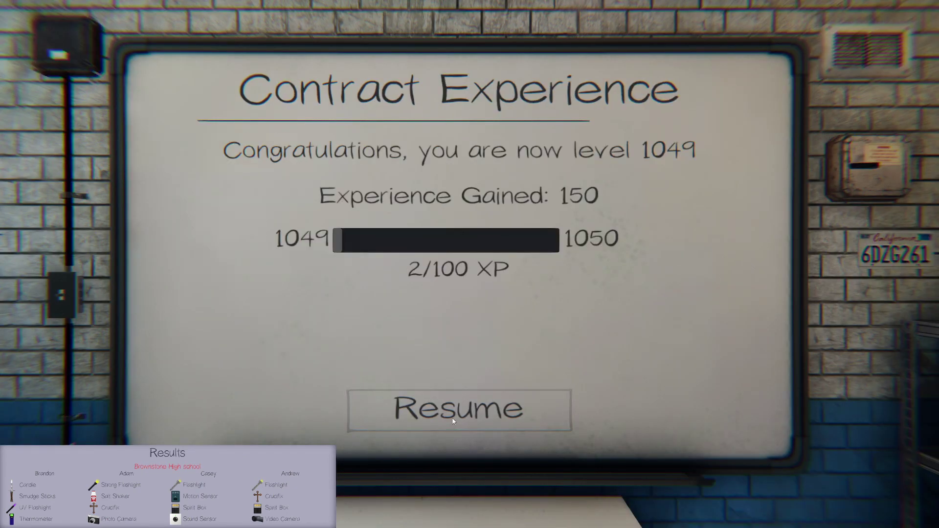
{"action": "left_click", "coordinate": [530, 411]}
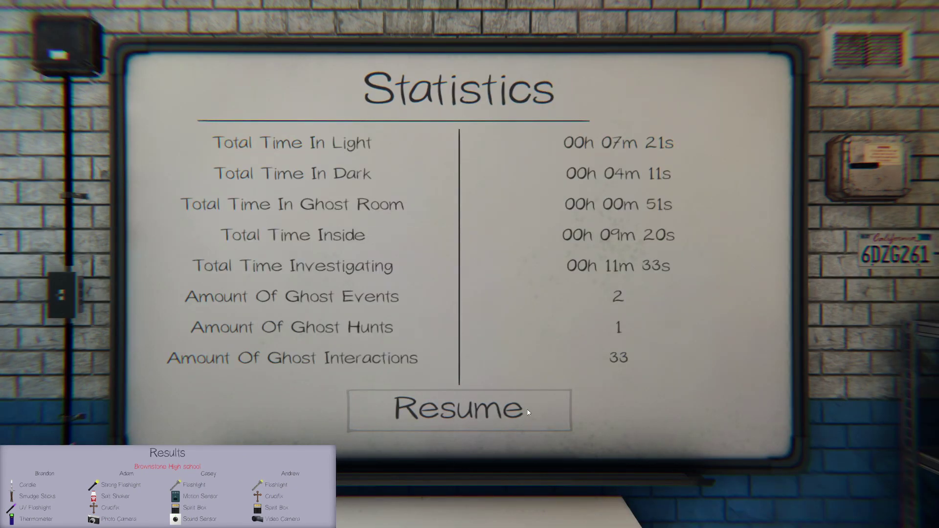